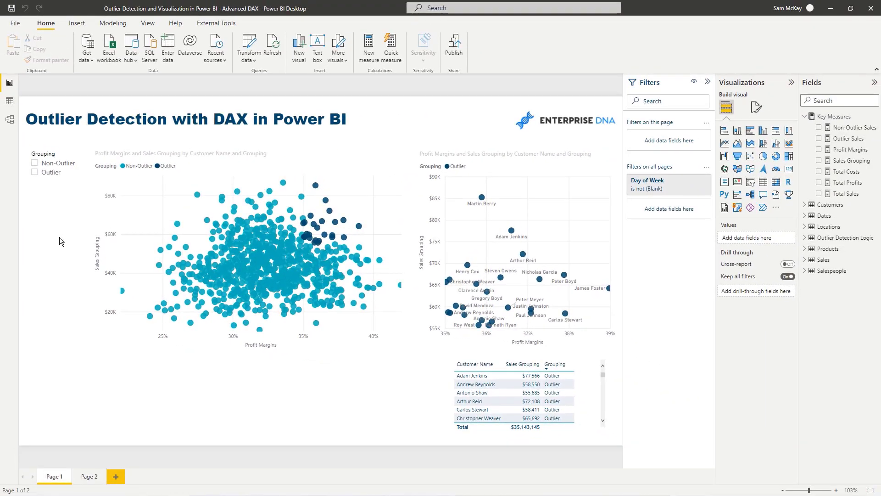
Look at the Visual example page, then return and briefly enlarge the outlier-only scatter chart.
click(90, 477)
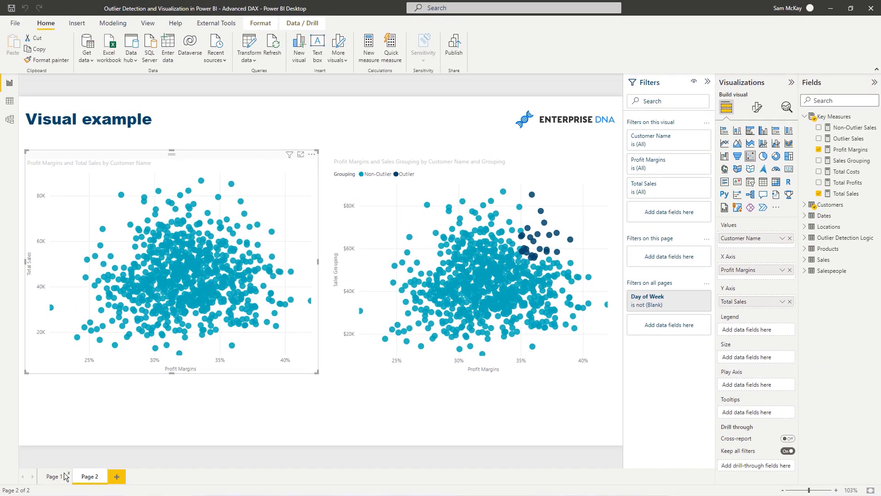
click(55, 476)
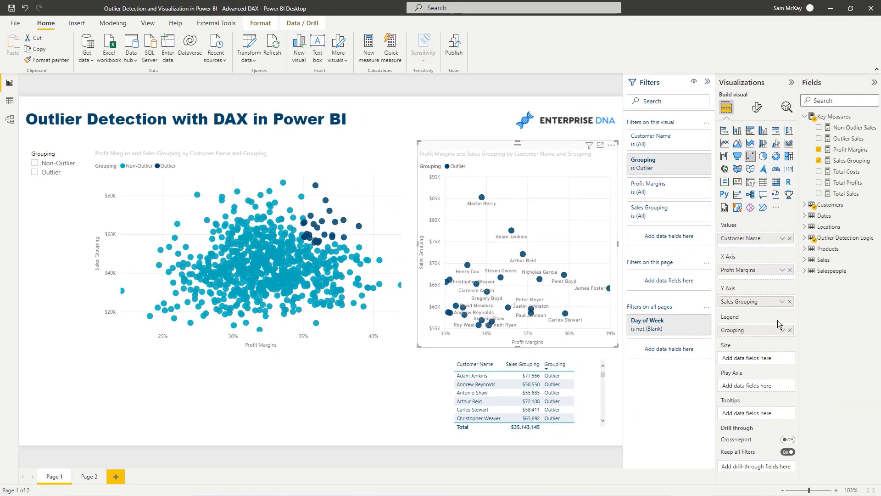
click(600, 145)
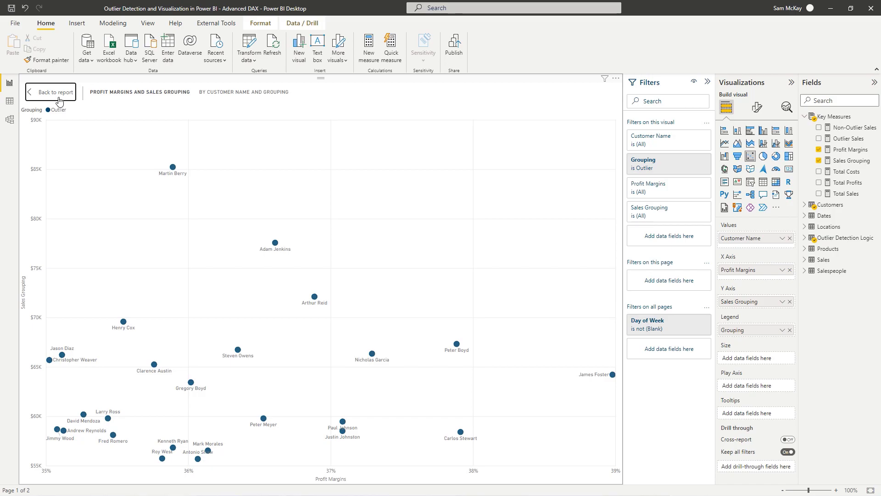
click(53, 92)
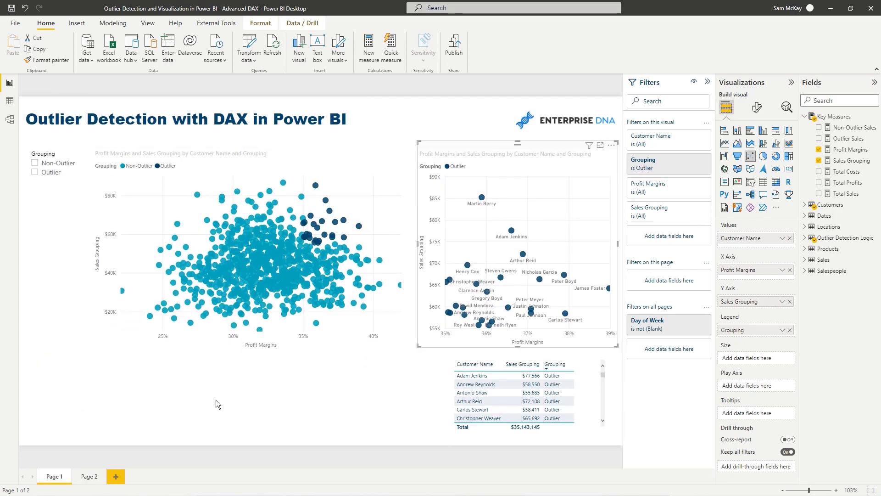
click(207, 401)
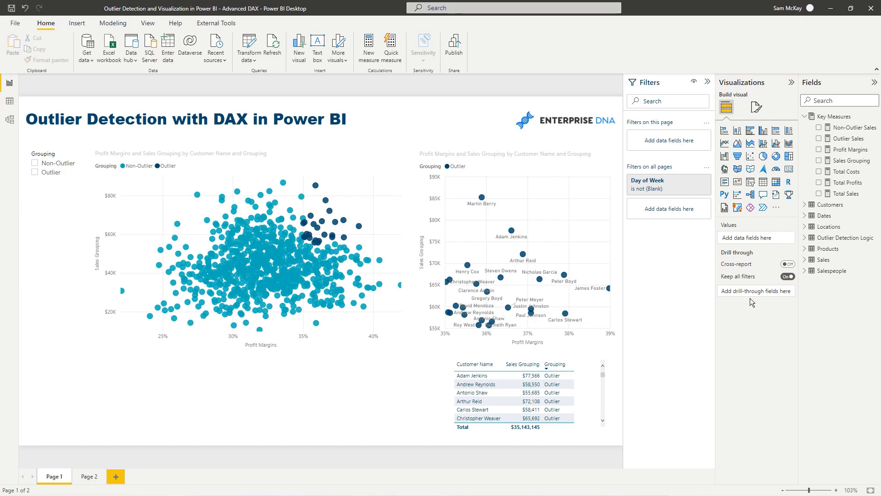
Move and enlarge the Outlier Detection Logic card next to Sales, then display its threshold rows.
click(805, 238)
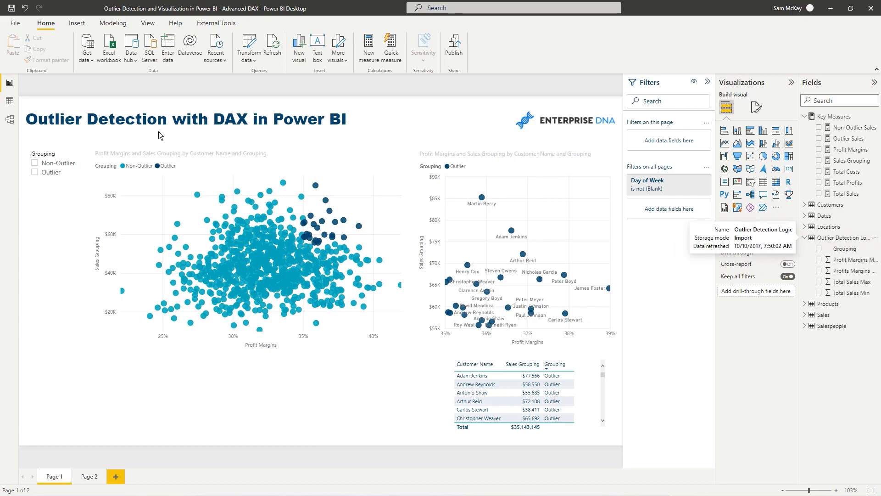
click(9, 119)
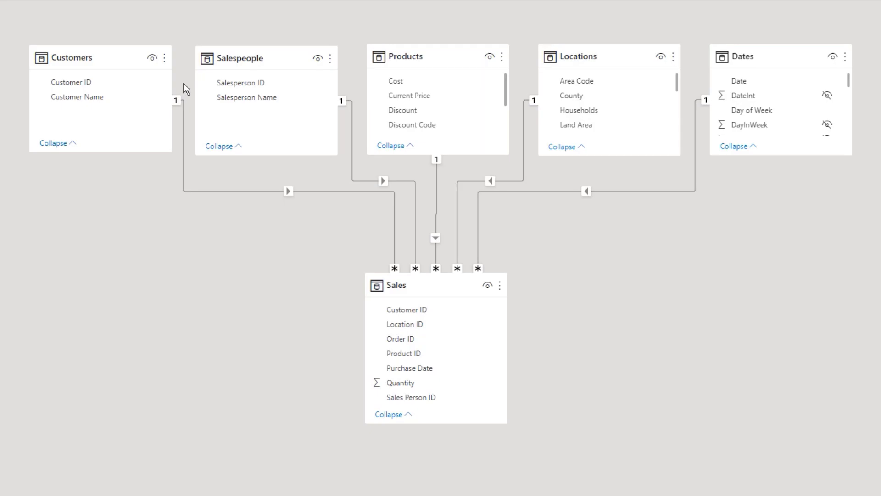
click(9, 83)
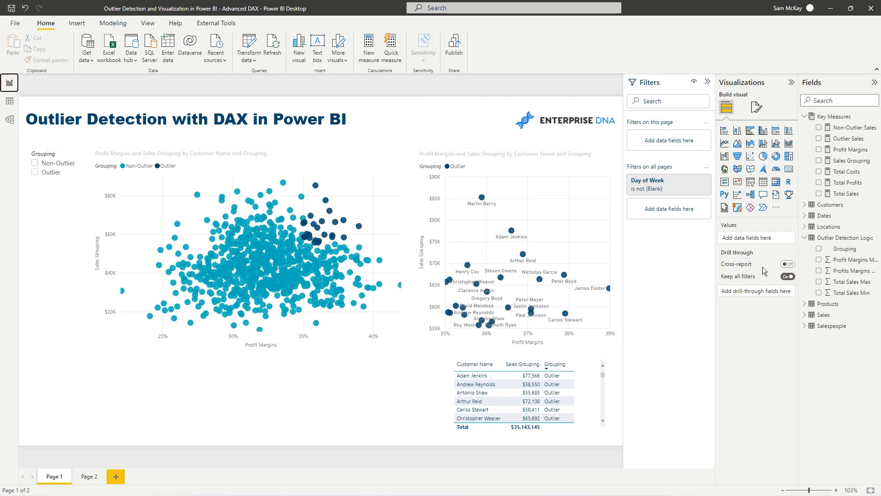
click(9, 119)
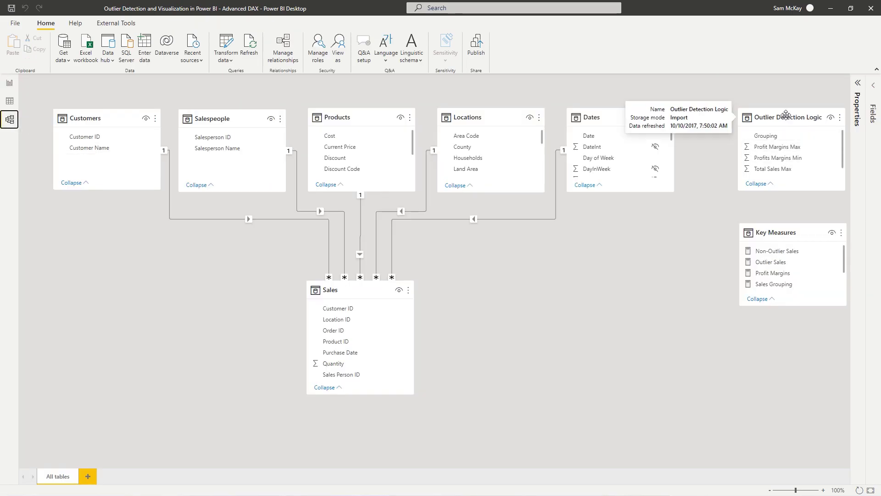
drag(786, 114, 547, 261)
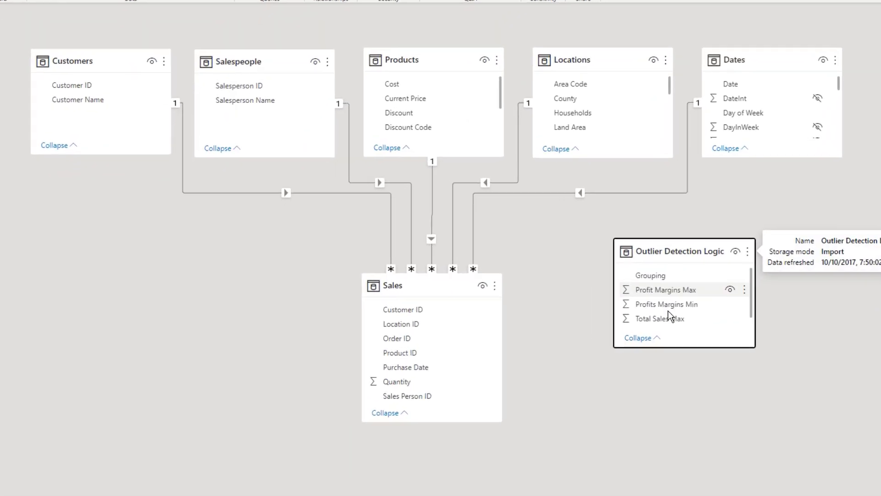
drag(685, 349, 690, 391)
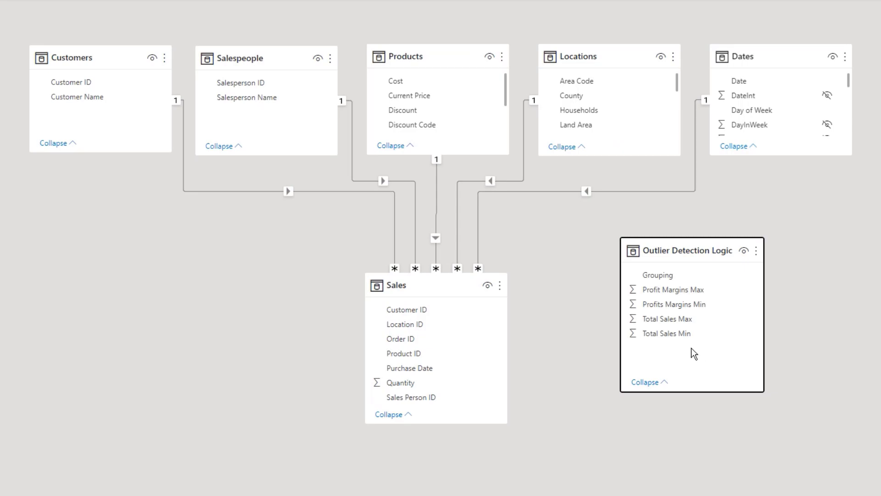
click(660, 249)
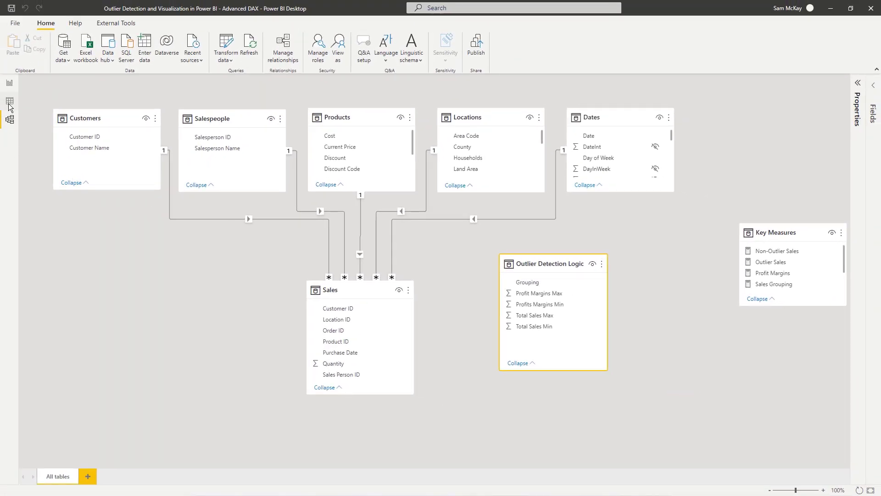
click(7, 99)
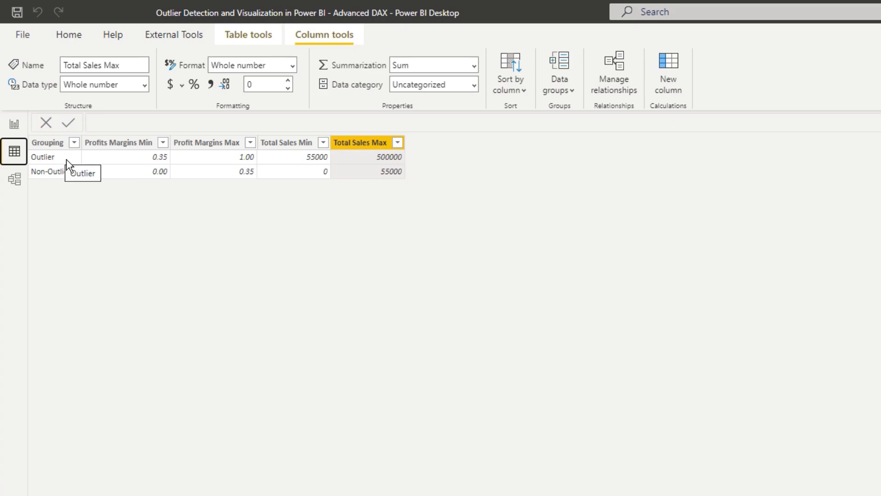
Format the Profits Margins Min and Profit Margins Max columns as percentages.
click(122, 150)
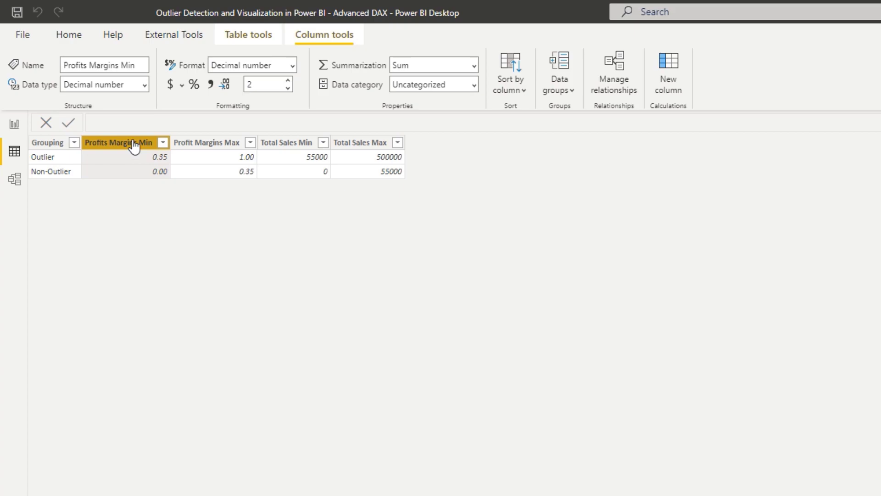
click(194, 87)
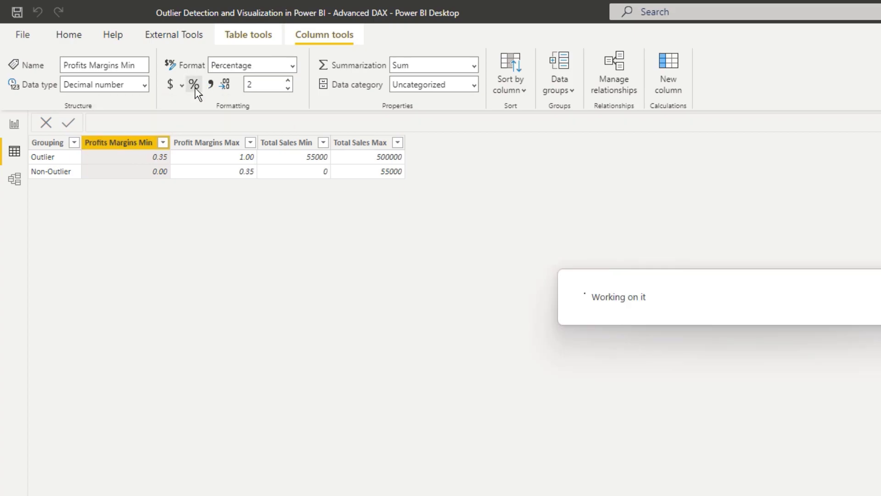
click(200, 144)
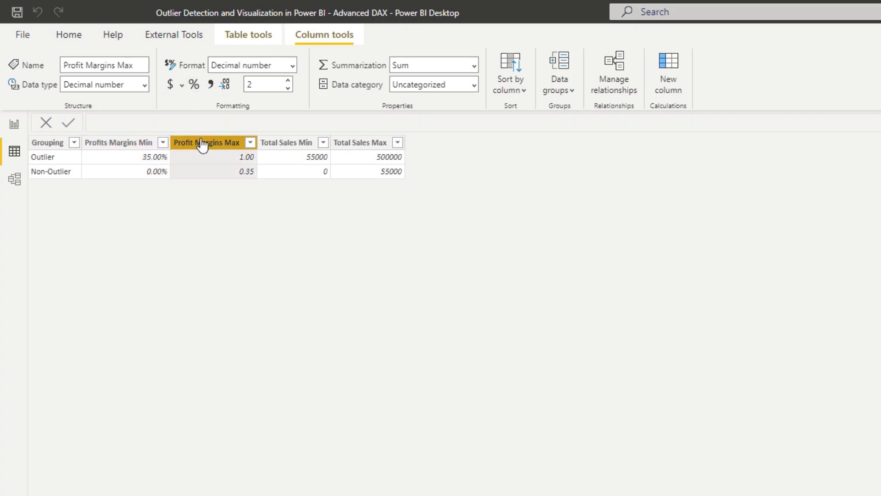
click(195, 87)
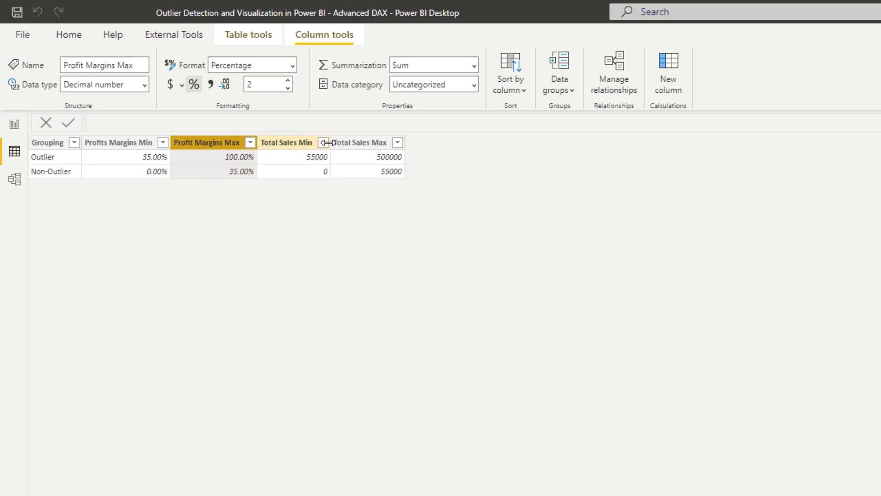
Format the Total Sales Min and Total Sales Max columns as US dollar currency.
click(300, 142)
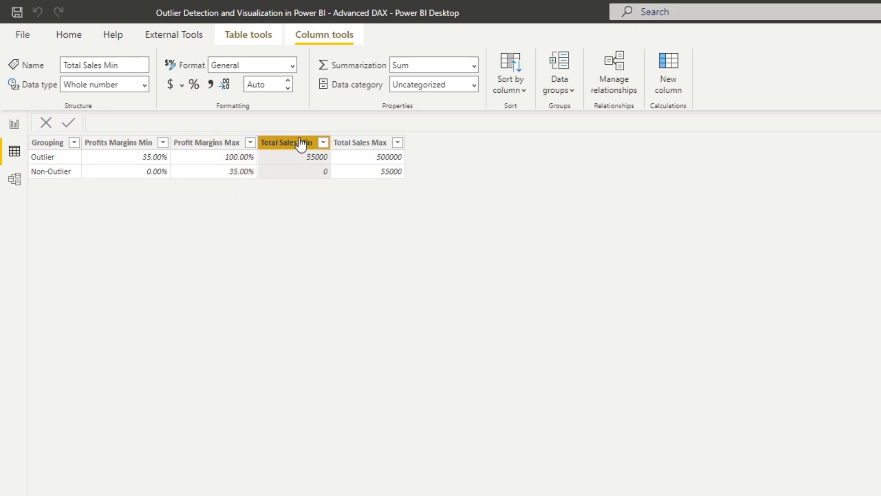
click(182, 86)
click(184, 126)
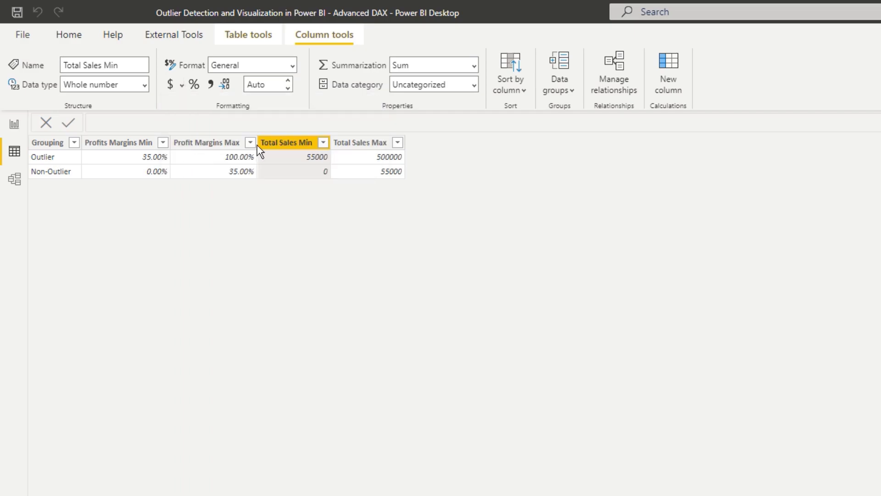
click(373, 146)
click(182, 86)
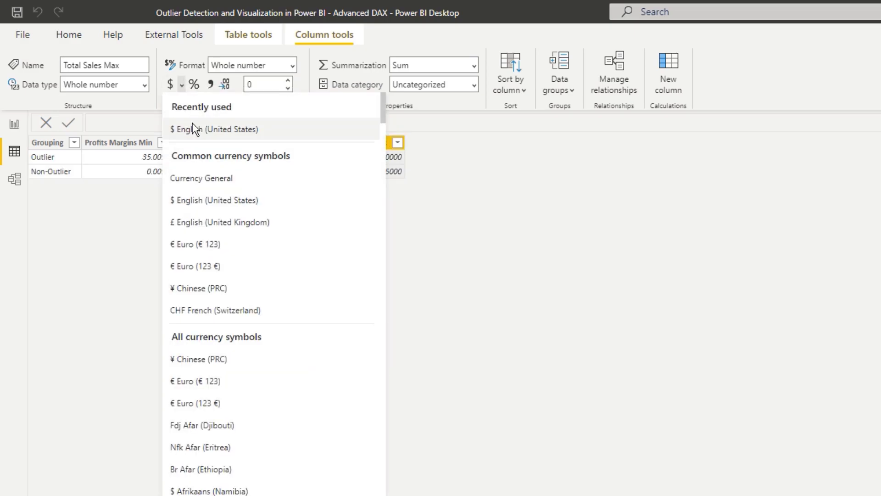
click(193, 126)
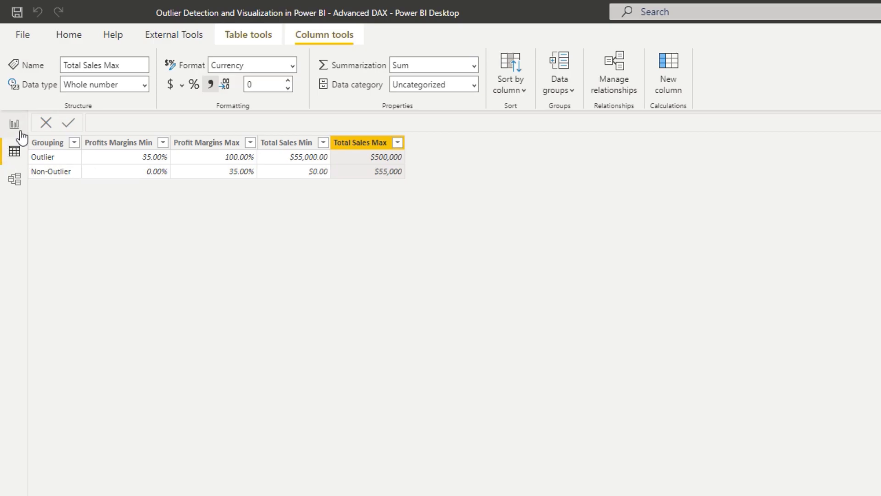
Go back to the report page and select the left all-customers scatter chart.
click(15, 124)
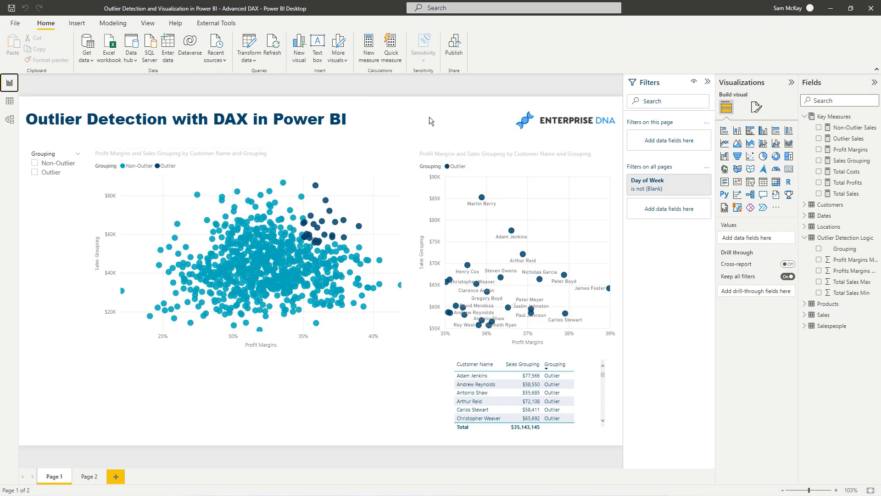
click(338, 148)
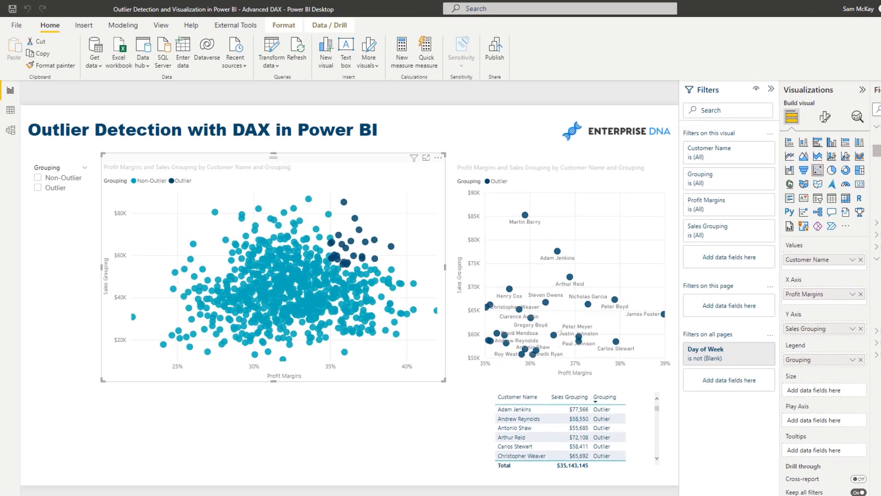
click(839, 139)
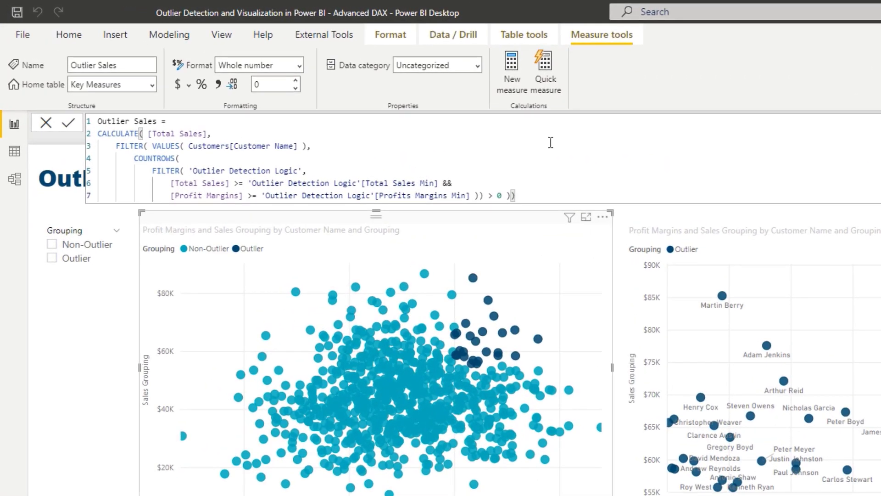
drag(212, 134, 335, 147)
click(323, 149)
drag(153, 146, 327, 145)
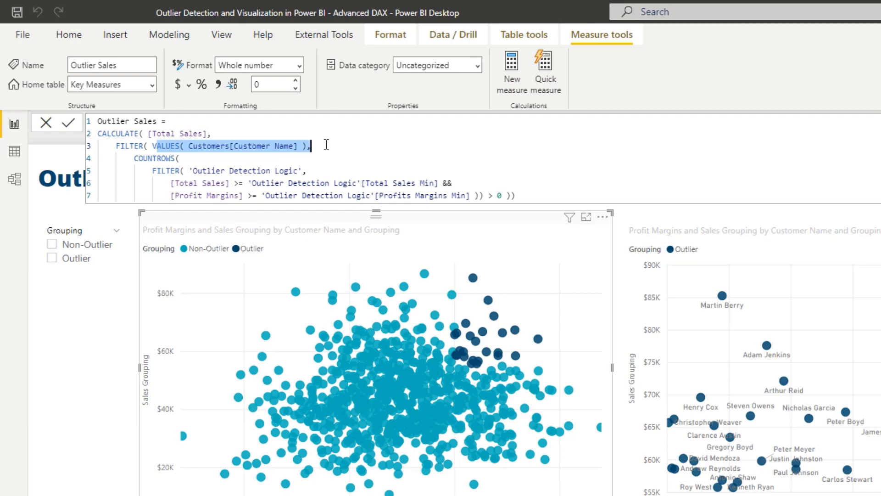
click(326, 145)
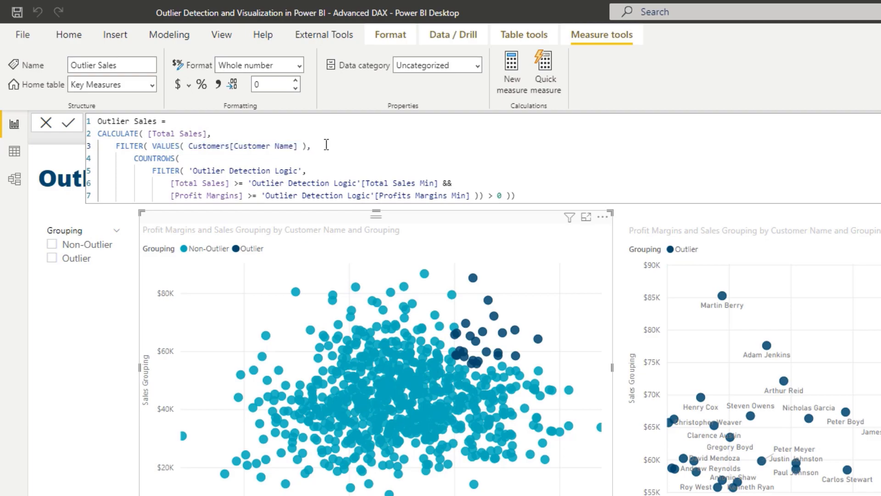
click(151, 170)
drag(151, 171, 155, 142)
drag(170, 183, 235, 183)
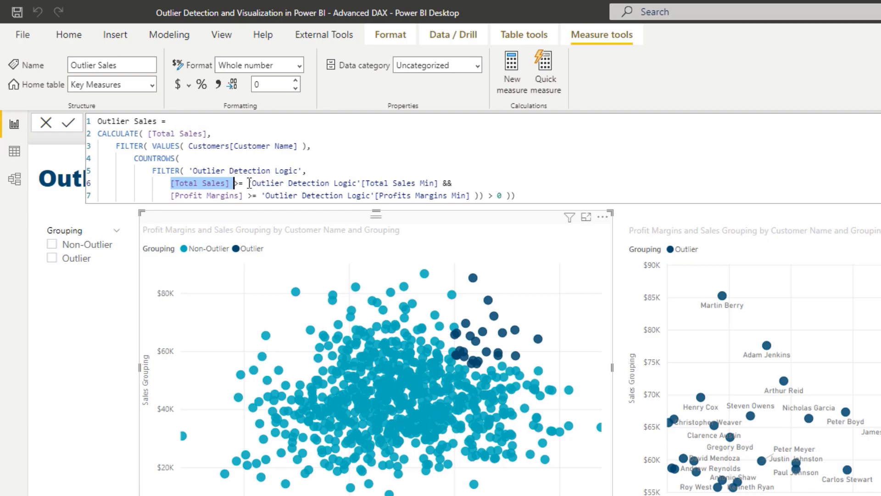
drag(248, 183, 439, 184)
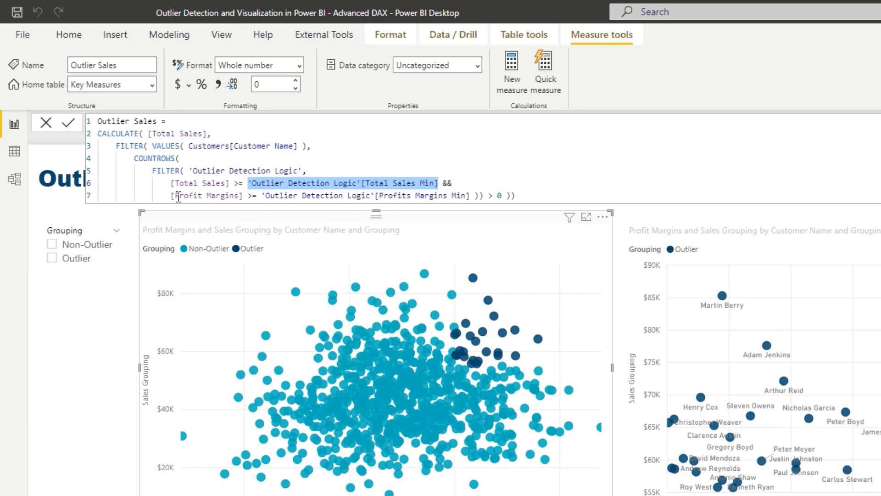
drag(171, 196, 523, 193)
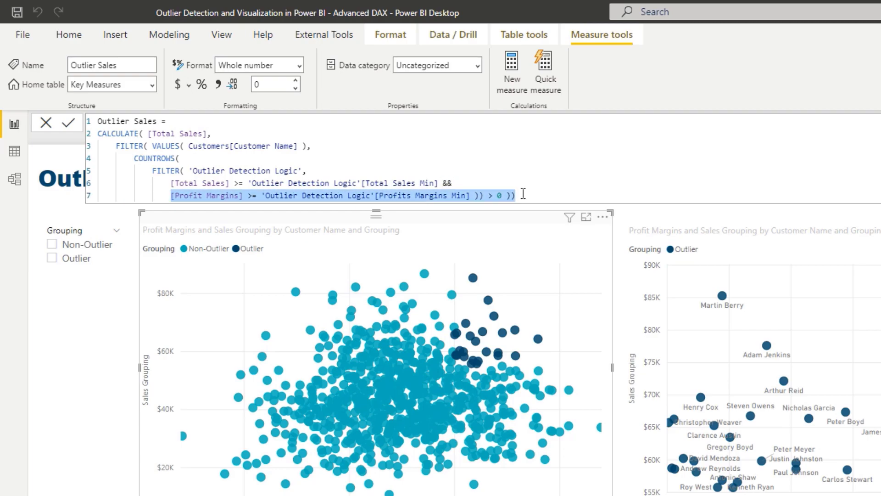
click(549, 196)
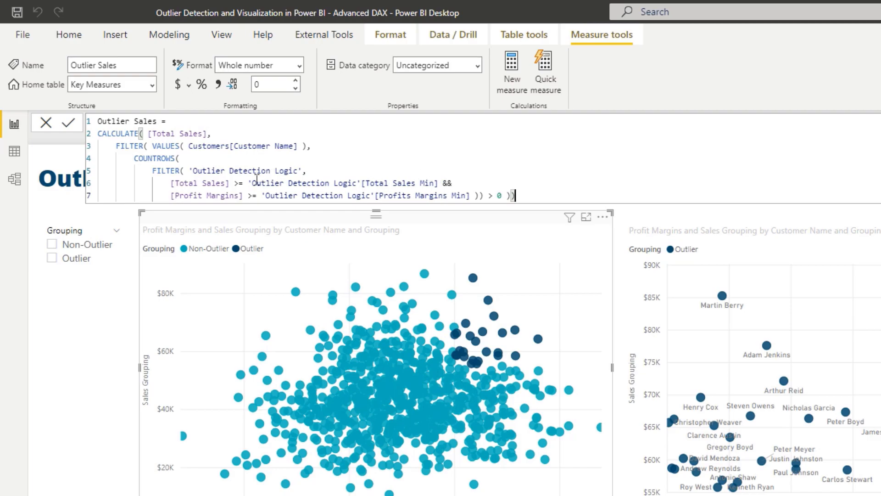
mouse_move(257, 183)
mouse_down()
mouse_move(438, 183)
mouse_move(261, 196)
mouse_up()
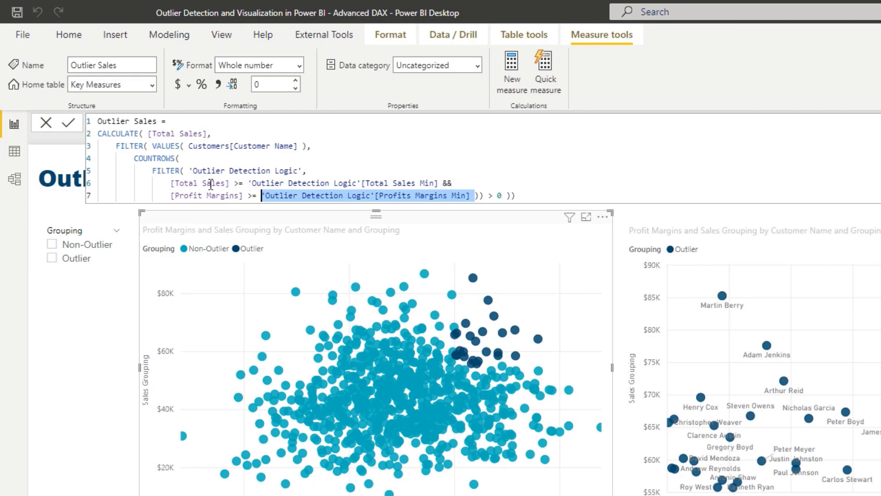
drag(229, 183, 171, 184)
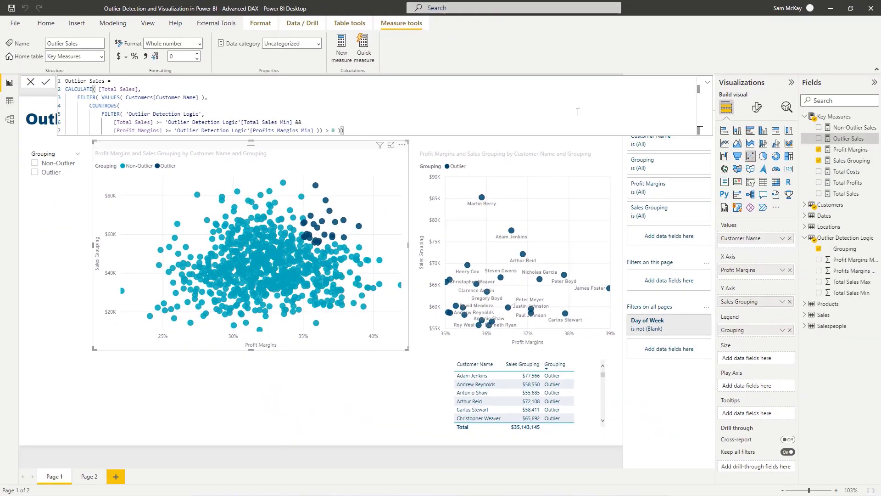
Show the Non-Outlier Sales formula and highlight its customer list, Total Sales and Profit Margins conditions joined by OR.
click(852, 131)
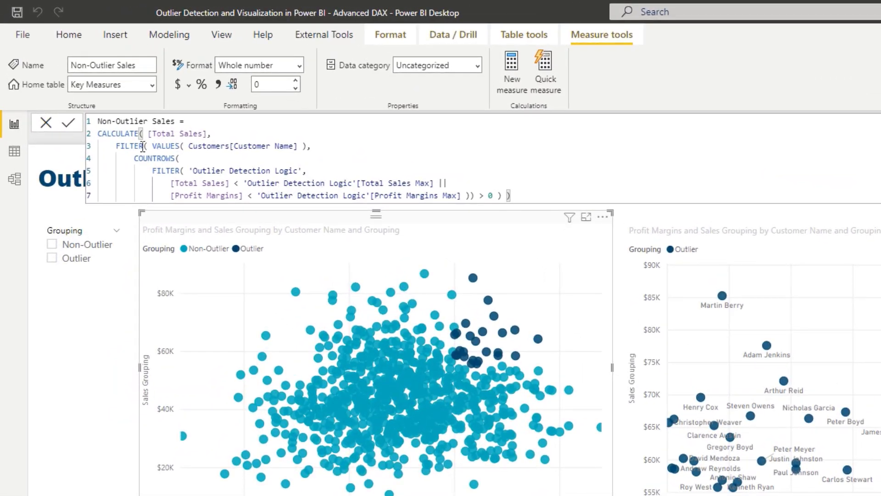
drag(153, 146, 321, 144)
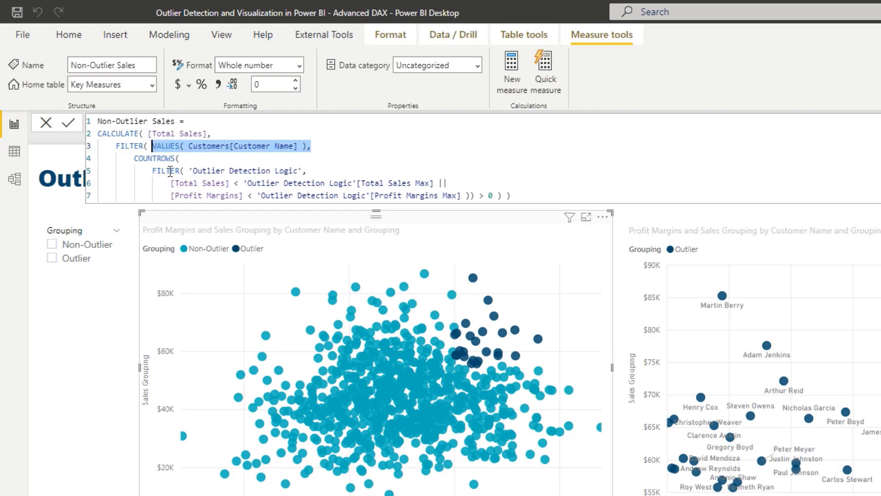
drag(170, 183, 435, 182)
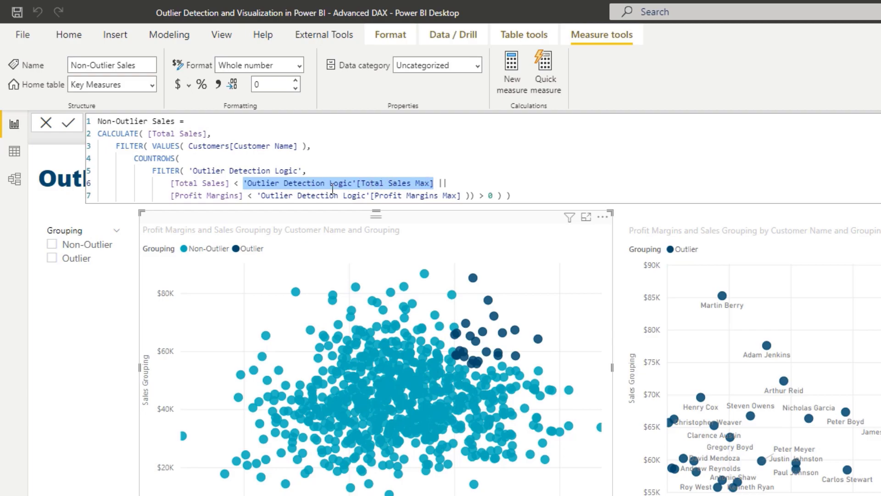
mouse_move(172, 195)
mouse_down()
mouse_move(249, 204)
mouse_move(171, 196)
mouse_up()
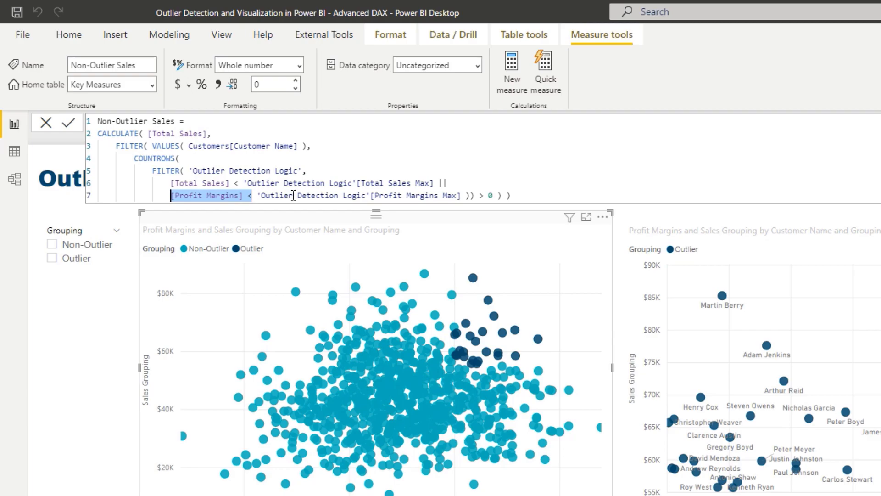
drag(434, 183, 451, 180)
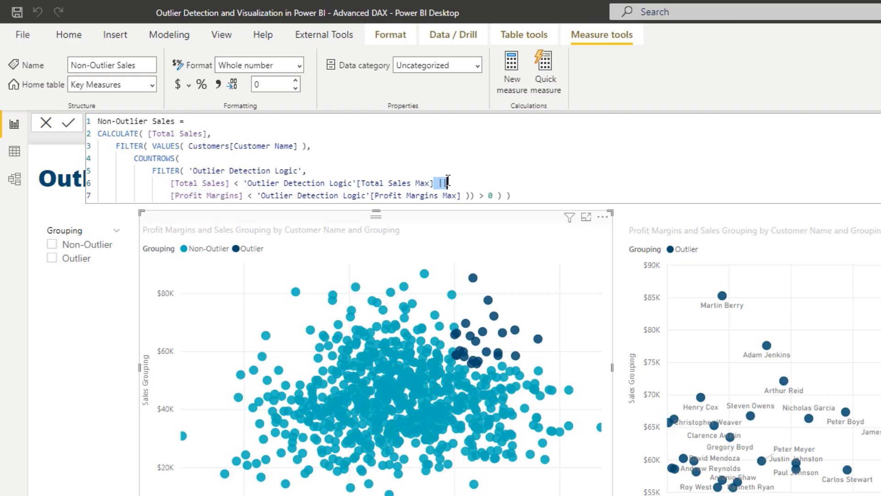
click(452, 181)
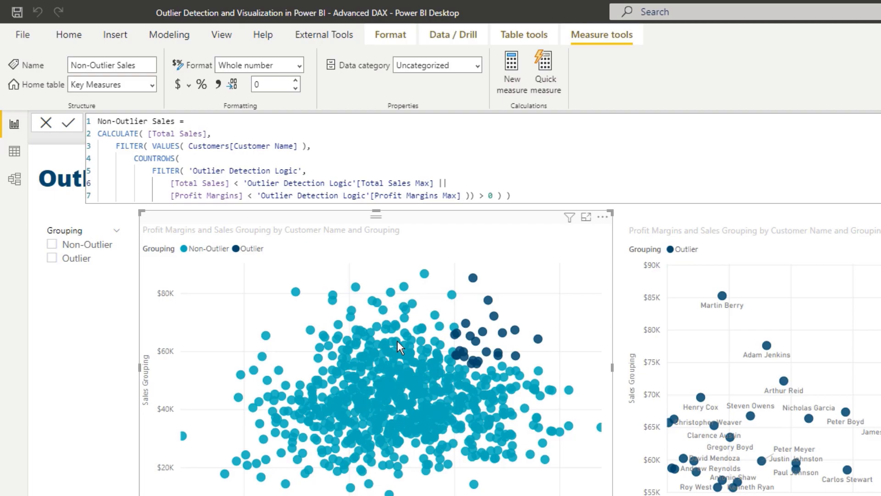
mouse_move(427, 330)
mouse_move(355, 288)
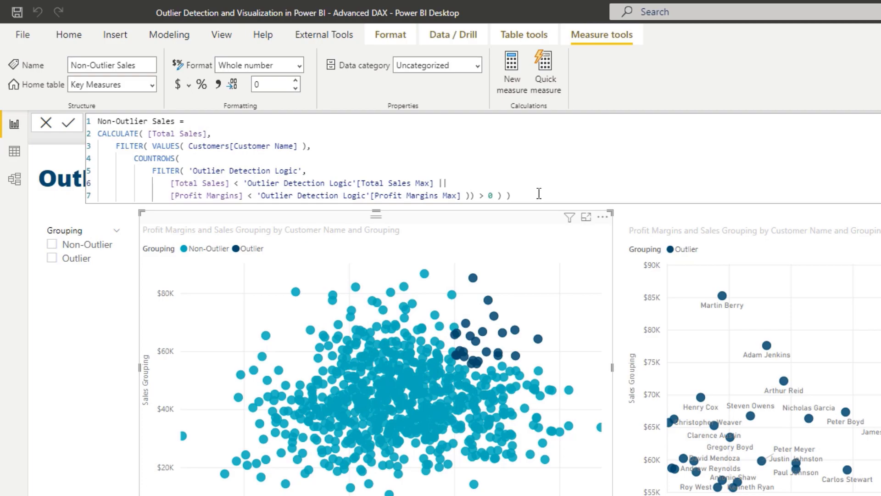
drag(538, 194, 81, 117)
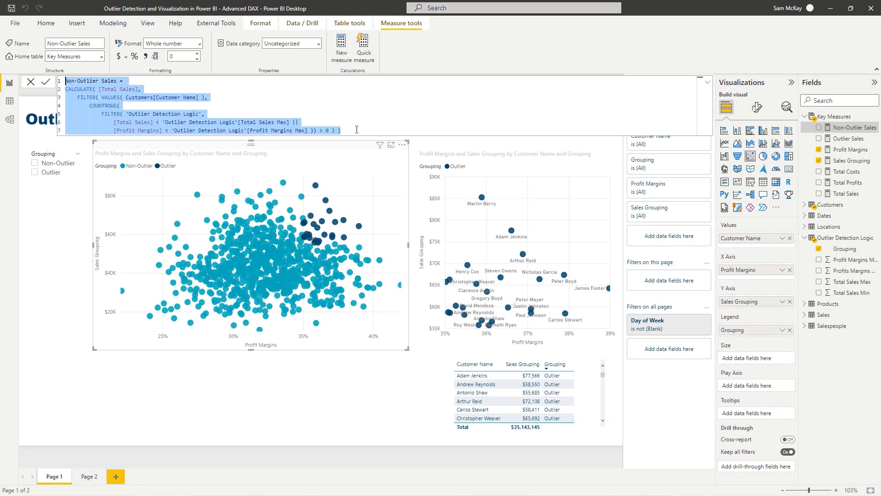
Close the Non-Outlier Sales formula and select the left all-customers scatter chart.
click(357, 129)
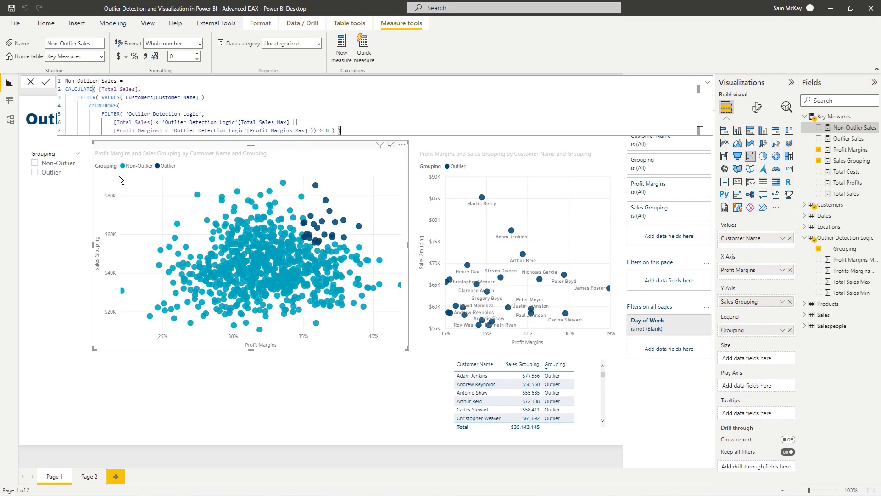
click(56, 219)
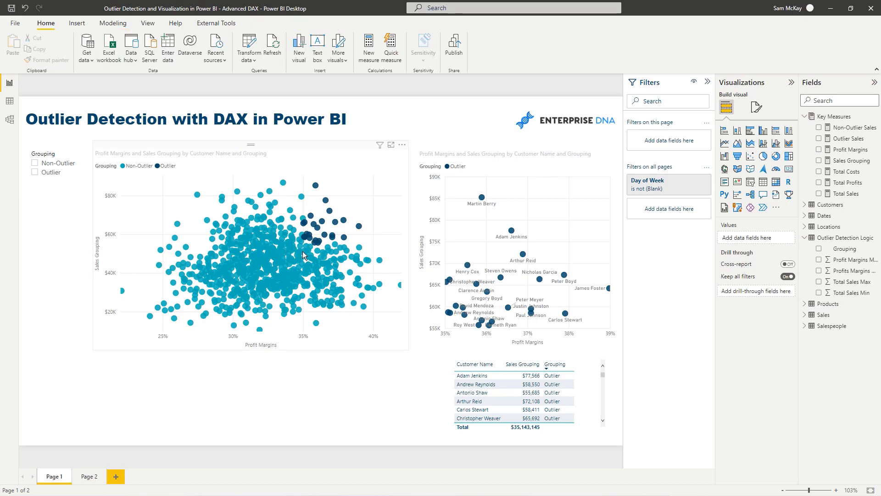
mouse_move(302, 252)
click(383, 186)
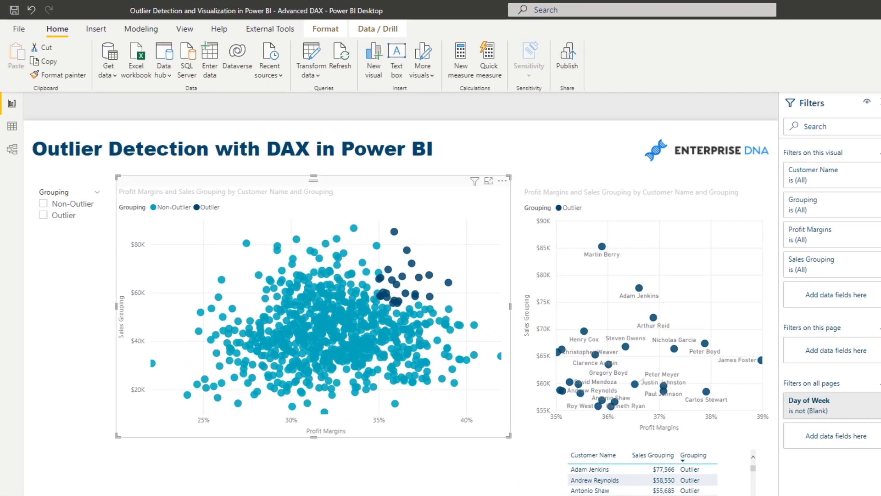
click(851, 161)
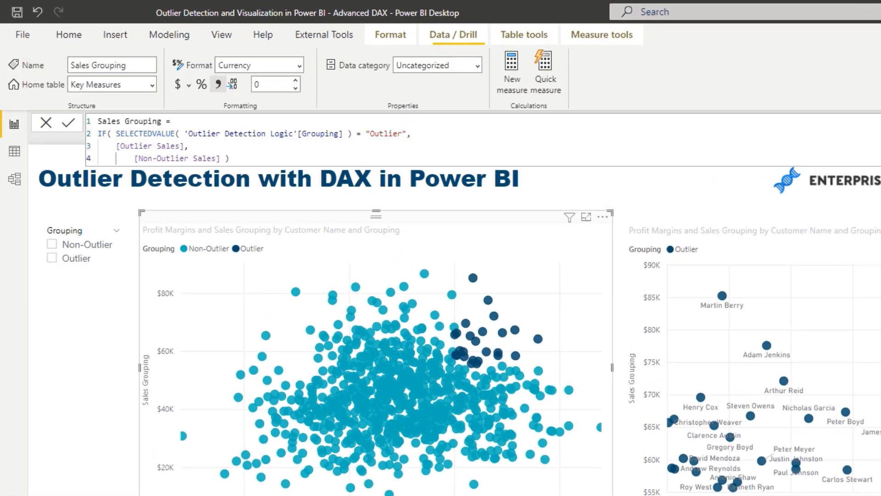
key(ctrl+a)
click(241, 158)
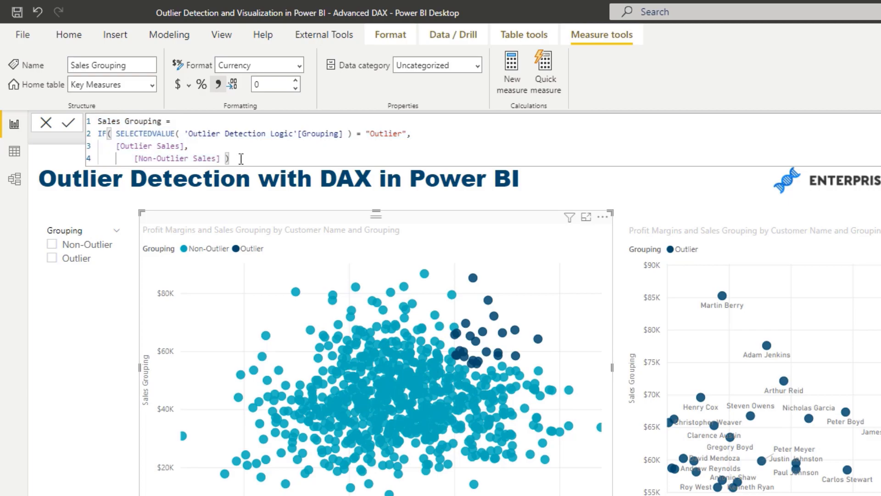
drag(199, 145, 241, 157)
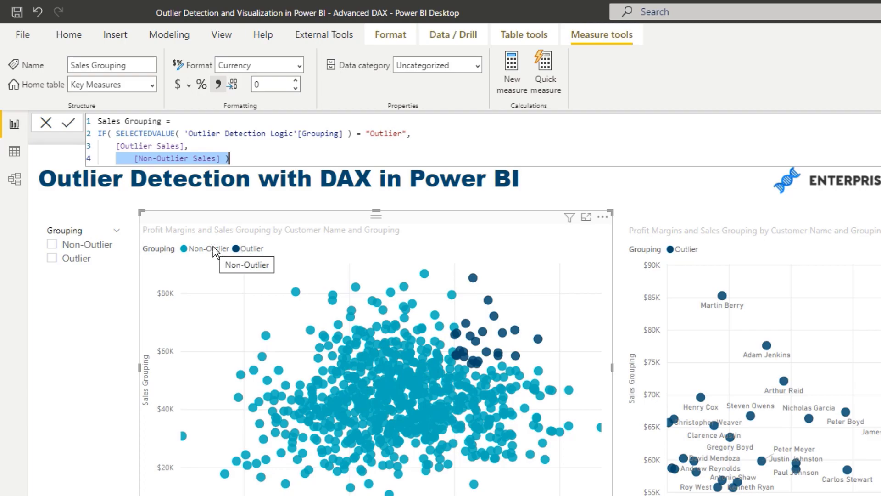
click(229, 143)
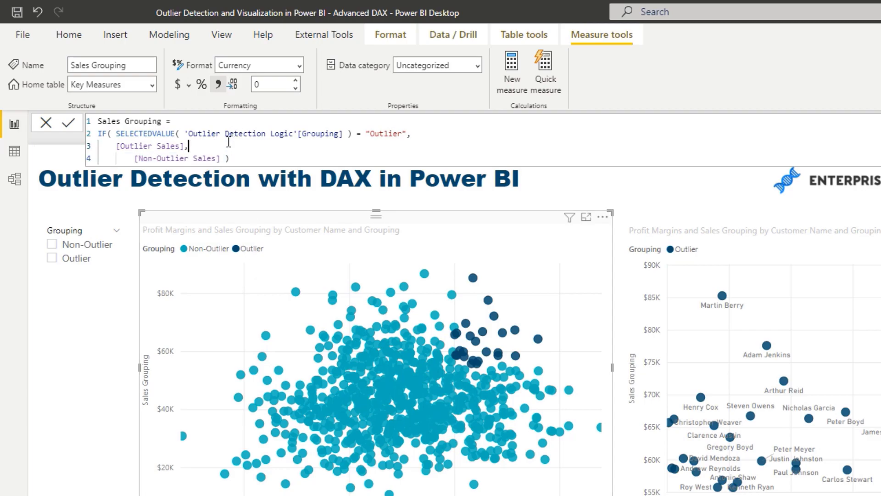
drag(261, 159, 134, 158)
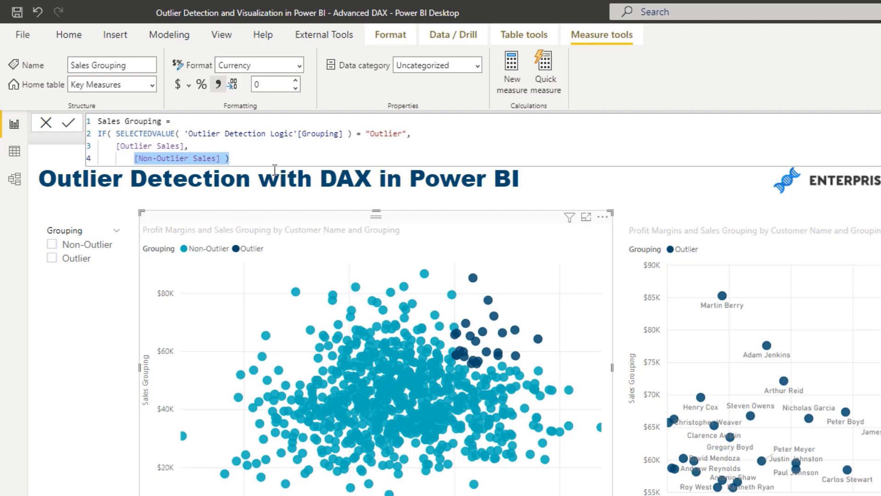
drag(193, 146, 113, 149)
click(114, 148)
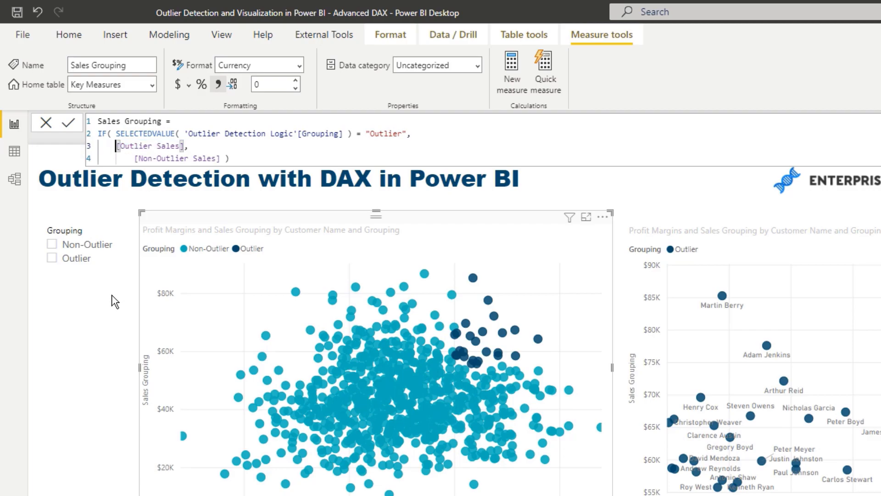
click(100, 299)
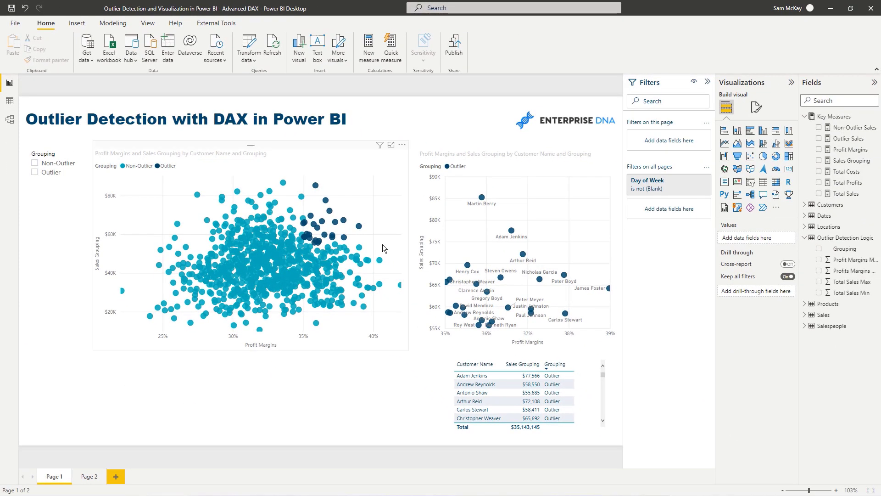
On Page 2, select the Total Sales scatter chart and review the Sales Grouping formula.
click(359, 191)
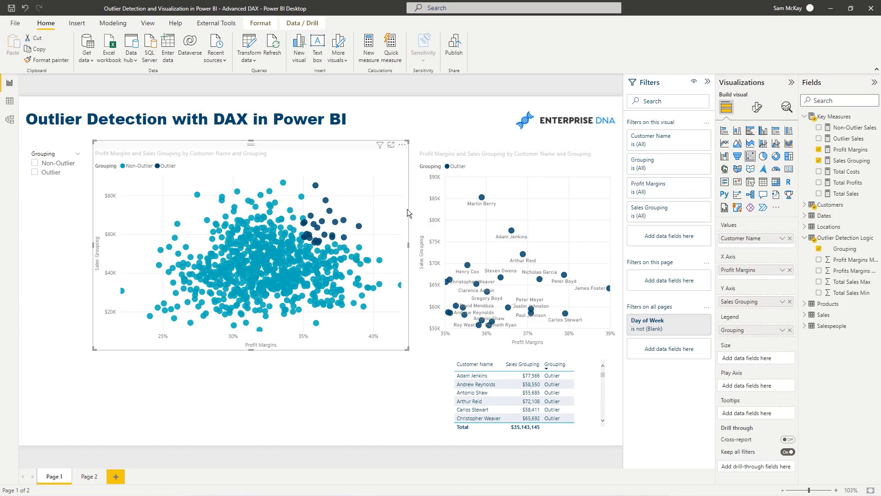
click(93, 480)
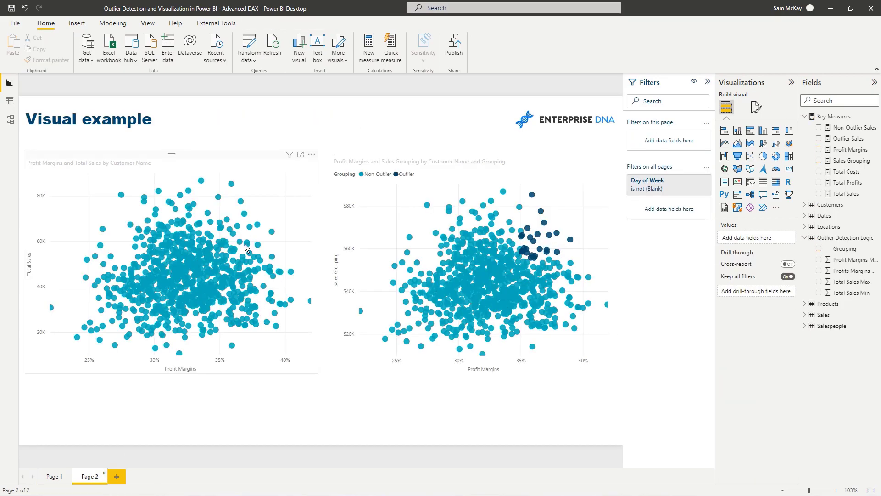
click(265, 167)
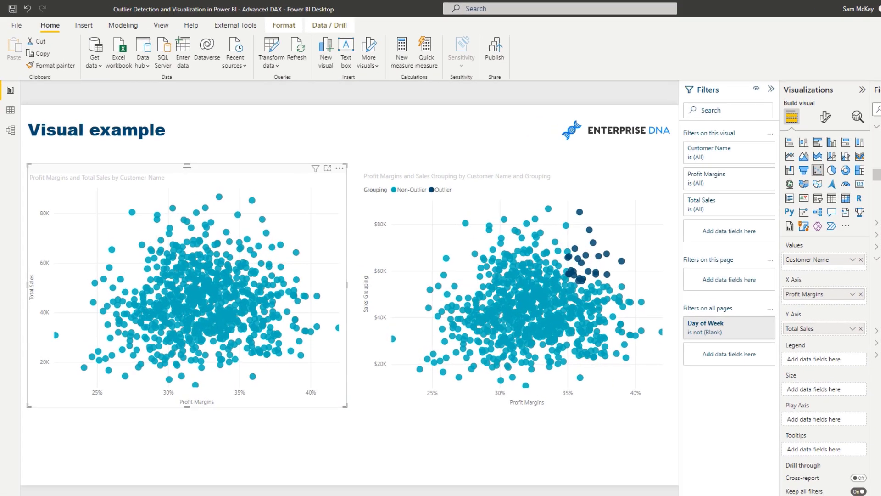
click(851, 160)
drag(153, 105, 85, 83)
drag(127, 123, 97, 121)
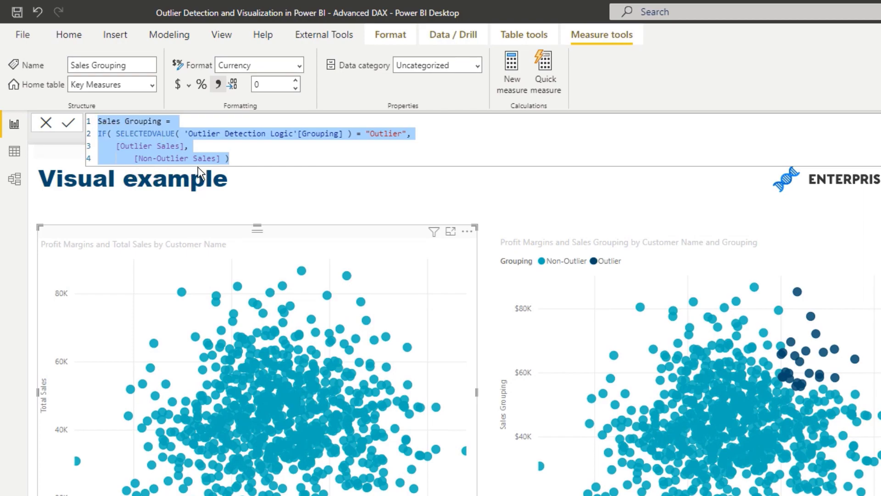
click(274, 160)
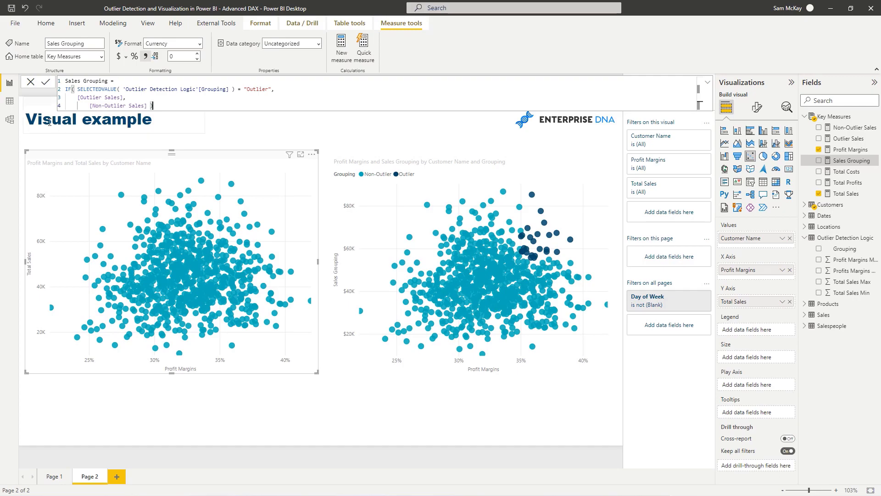
Check the Page 1 outlier scatter tooltips, then return to the Page 2 Visual example.
click(54, 476)
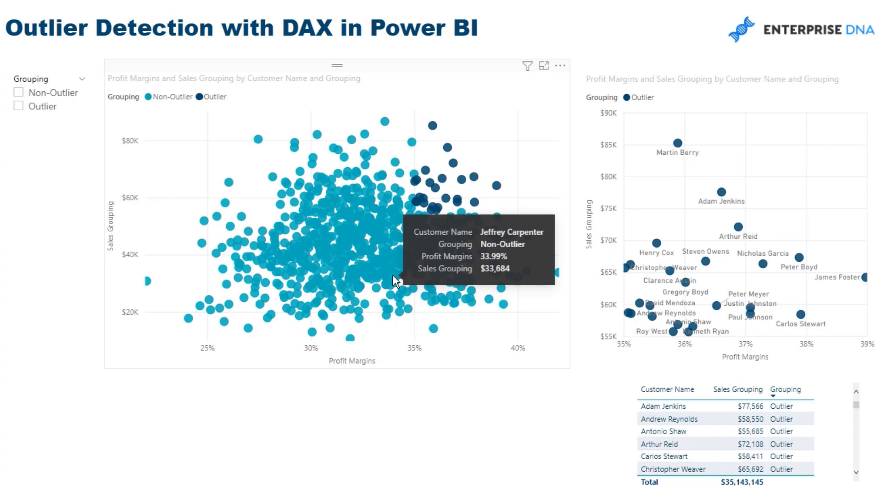
mouse_move(390, 278)
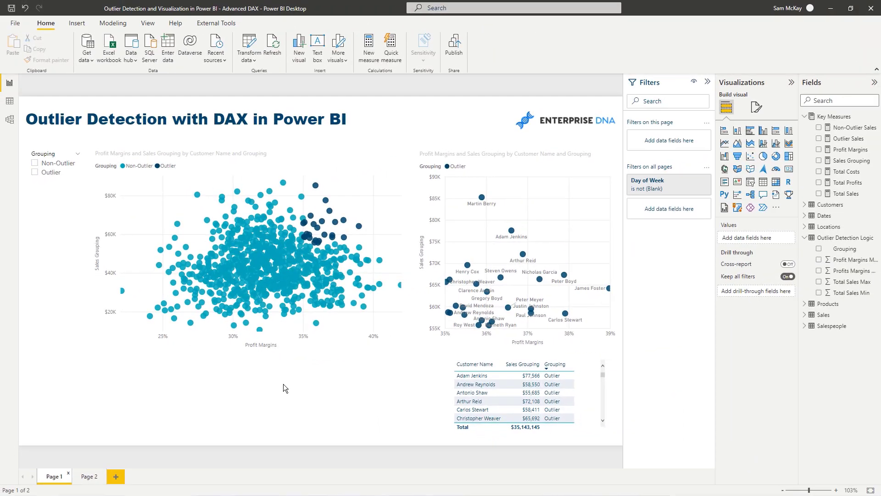
click(92, 479)
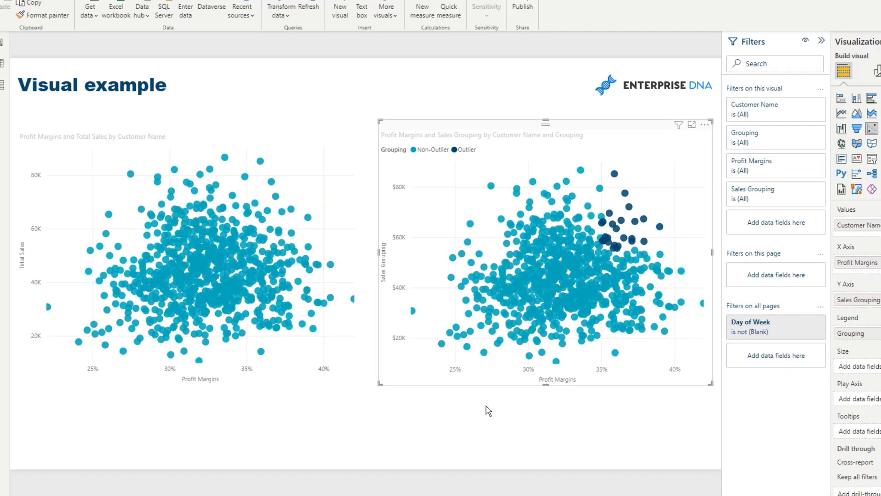
Switch to the Page 1 tab showing Outlier Detection with DAX in Power BI.
click(51, 476)
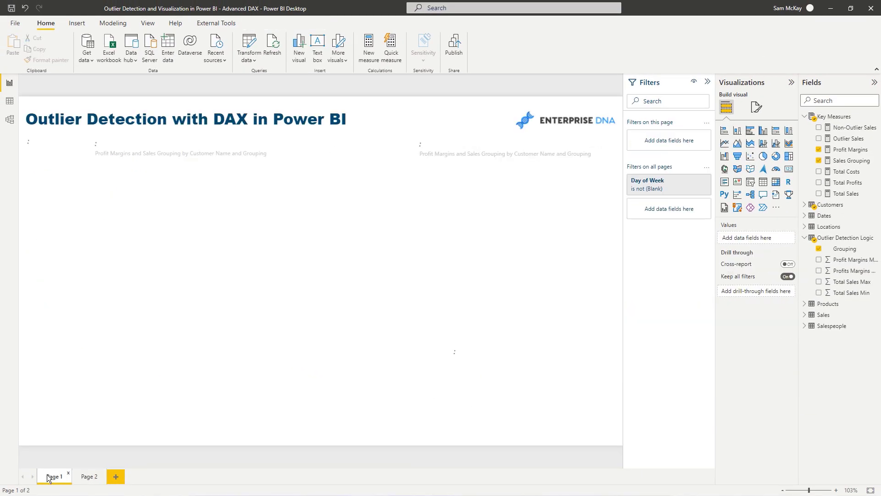